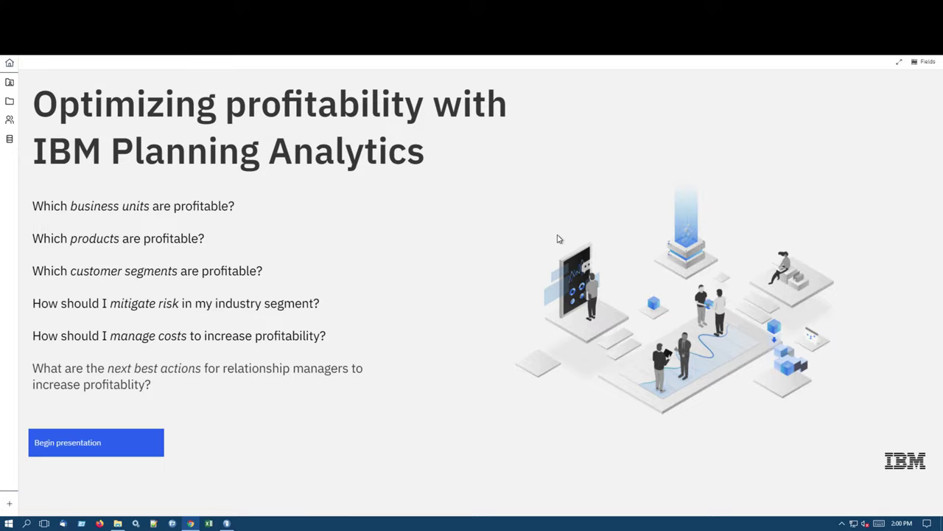
# - Begin the presentation to show the Flexibility and Scalability slide
pyautogui.click(88, 450)
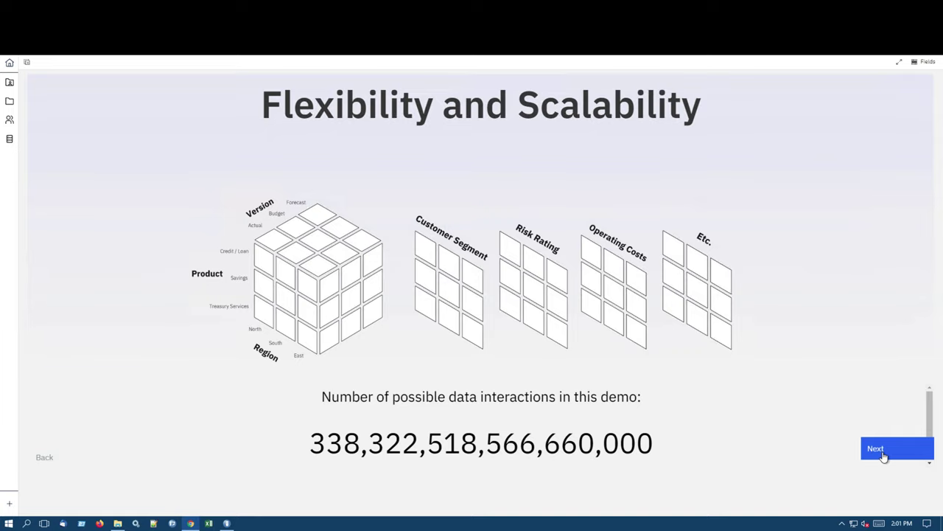
# - Advance past the roadmap slide to the Portfolio Review revenue chart
pyautogui.click(903, 453)
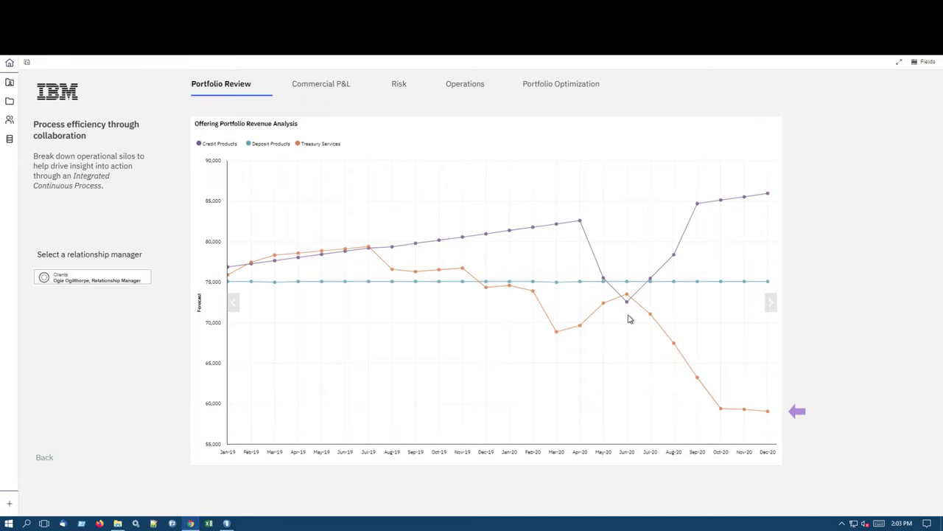
# - Open the Commercial P&L page and browse a relationship manager's clients in the customer list
pyautogui.click(322, 85)
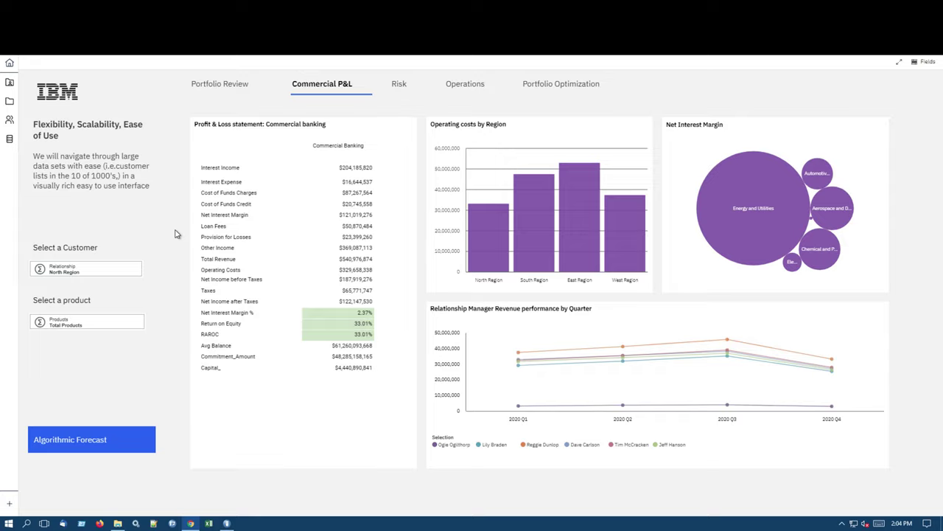
pyautogui.click(86, 269)
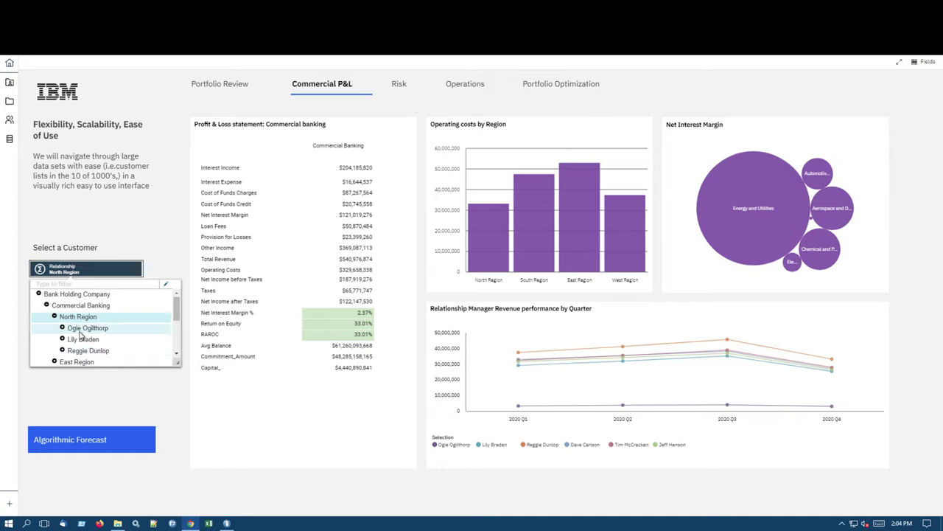
pyautogui.click(83, 331)
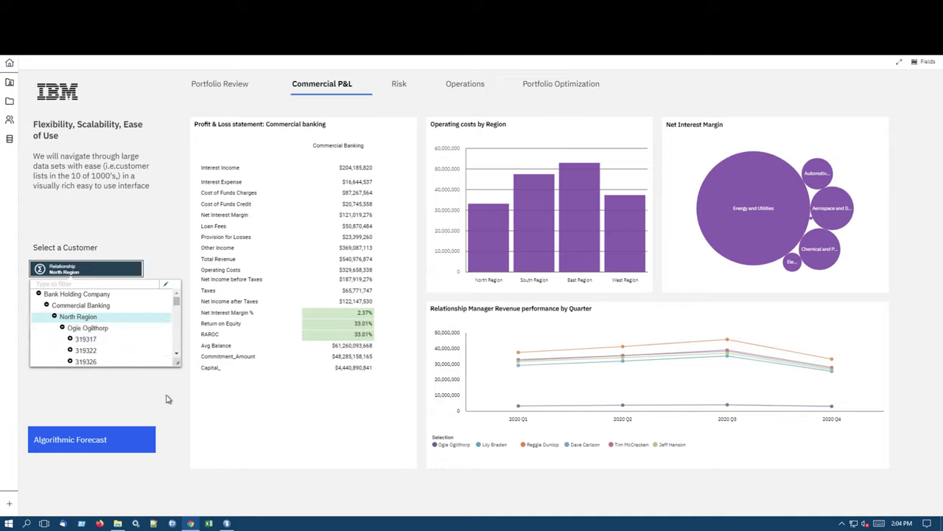
pyautogui.click(166, 399)
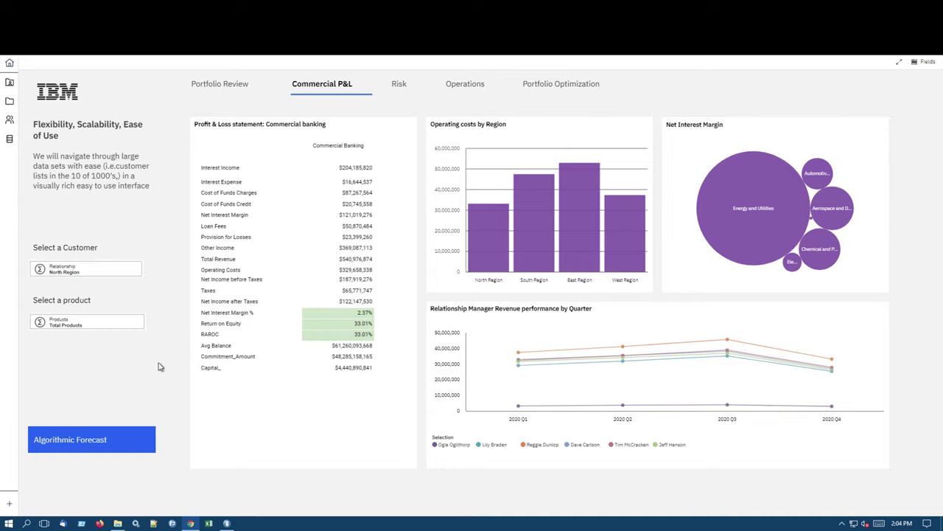
# - Browse the product hierarchy by expanding Credit Products and Commercial Lending, keeping Total Products
pyautogui.click(94, 330)
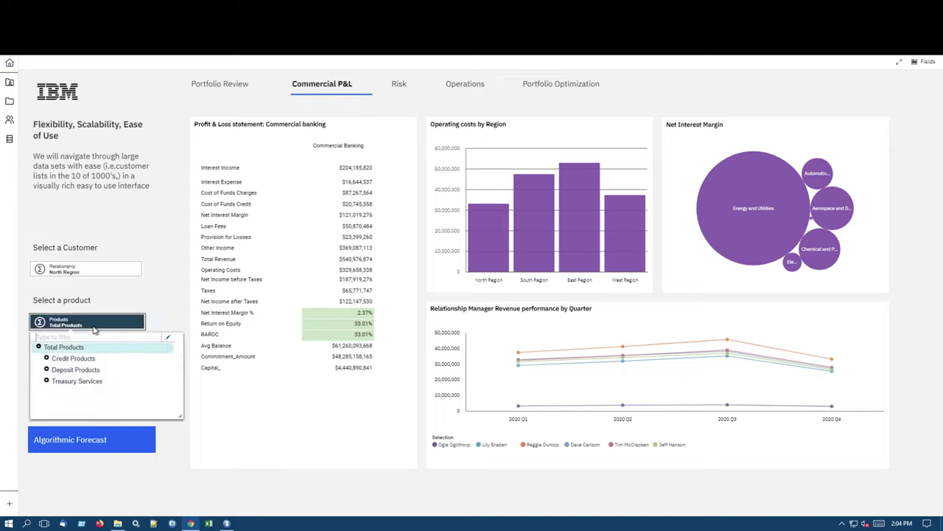
pyautogui.click(46, 358)
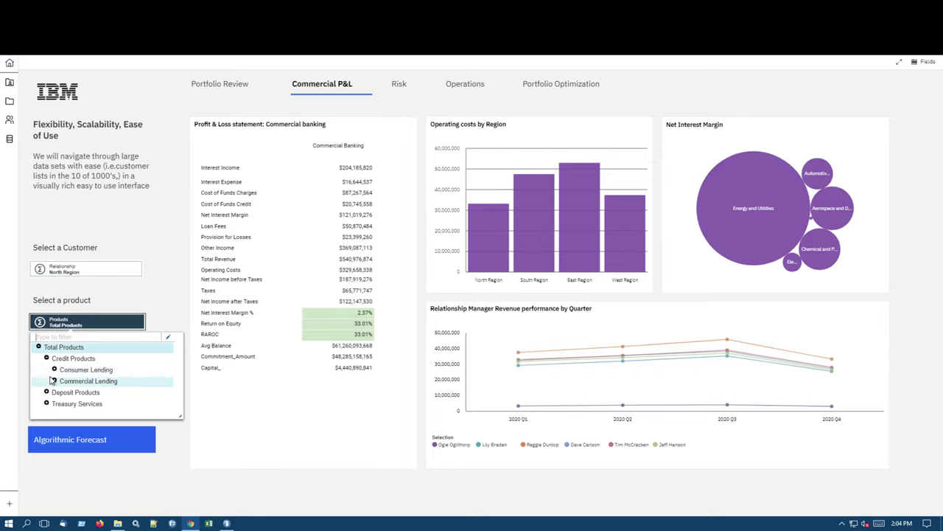
pyautogui.click(53, 381)
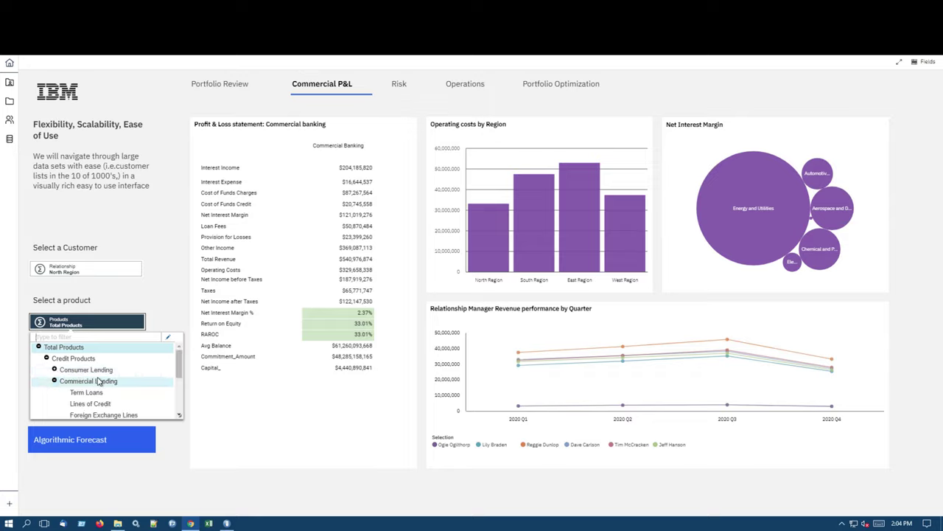
pyautogui.click(183, 290)
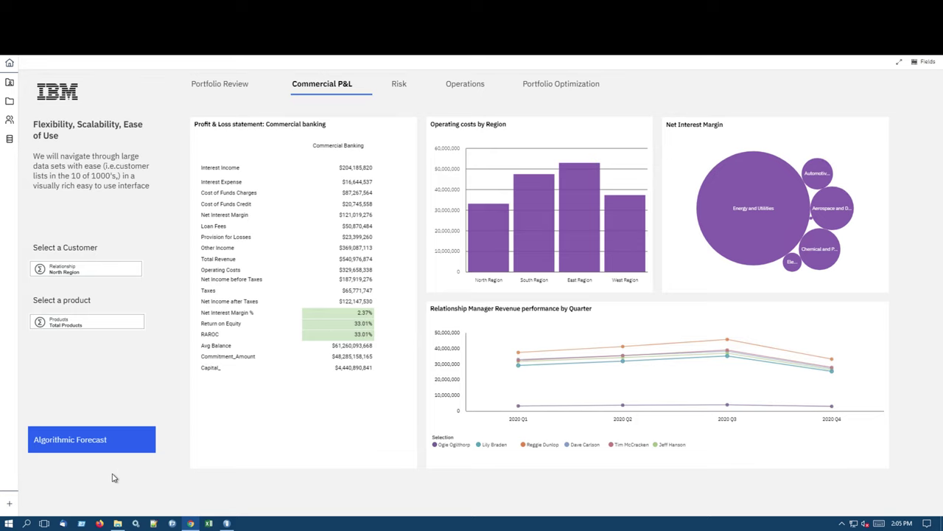
# - View the Commercial Lending algorithmic forecast with its 95% confidence range, then close it
pyautogui.click(97, 453)
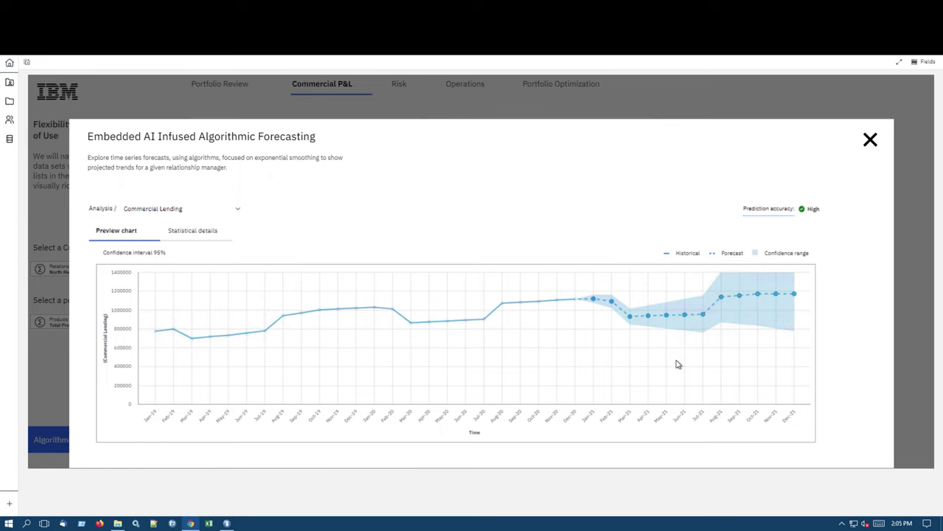
pyautogui.click(870, 141)
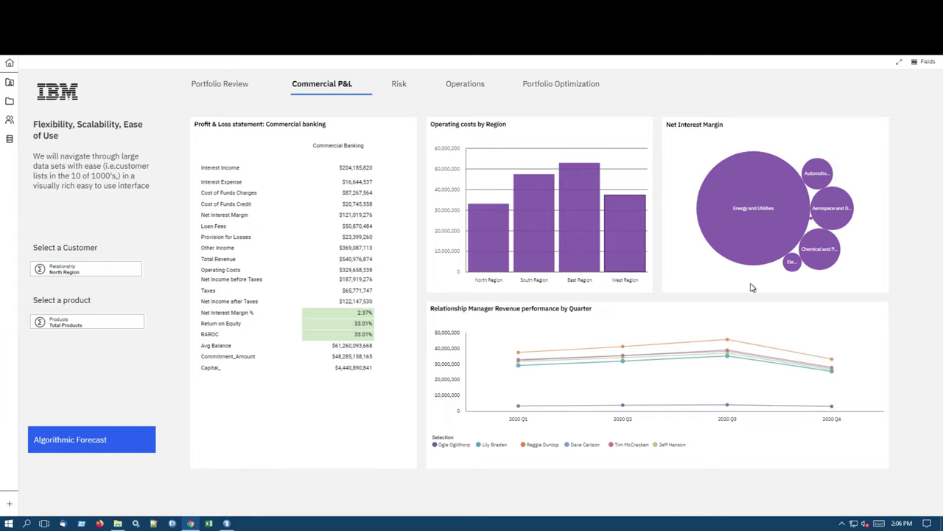
# - Switch to the Risk page showing credit risk factors by industry
pyautogui.click(399, 86)
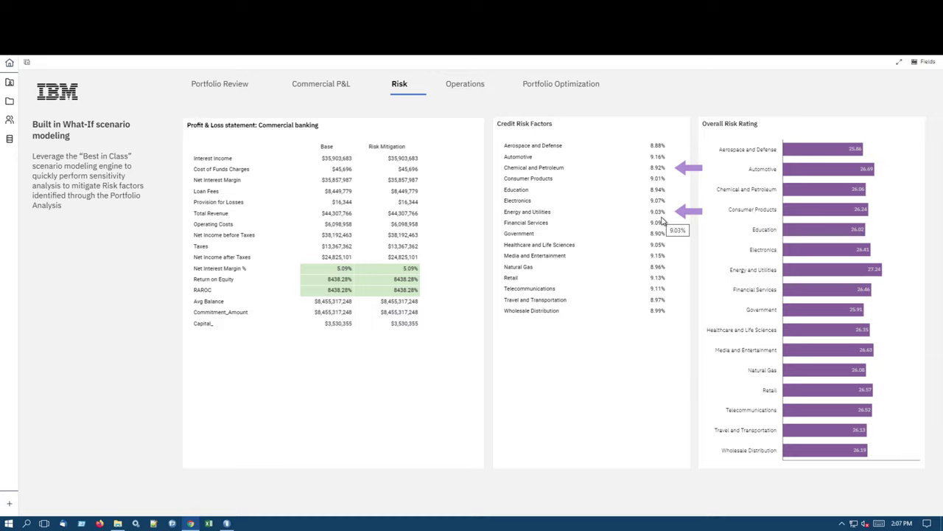
# - Enter credit risk factors of 35% for Energy and Utilities and 25% for Chemical and Petroleum
pyautogui.doubleClick(660, 212)
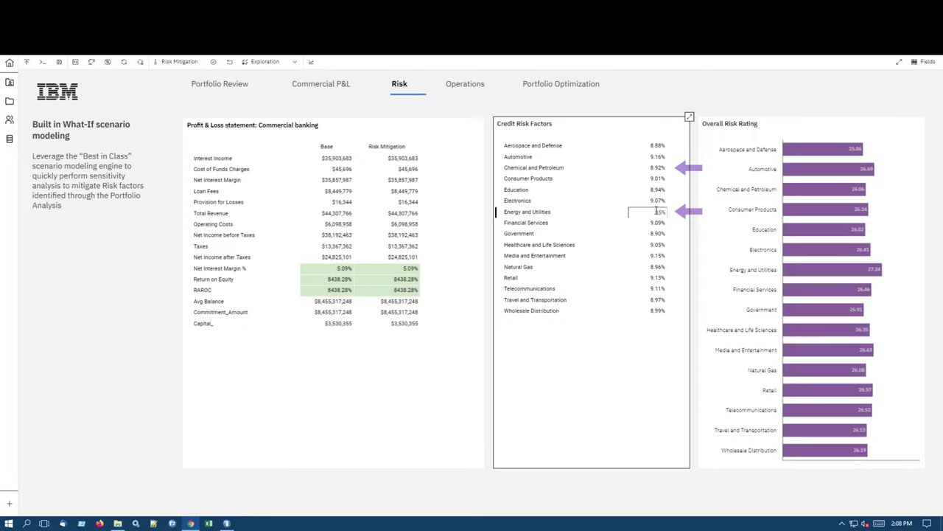
pyautogui.press('Return')
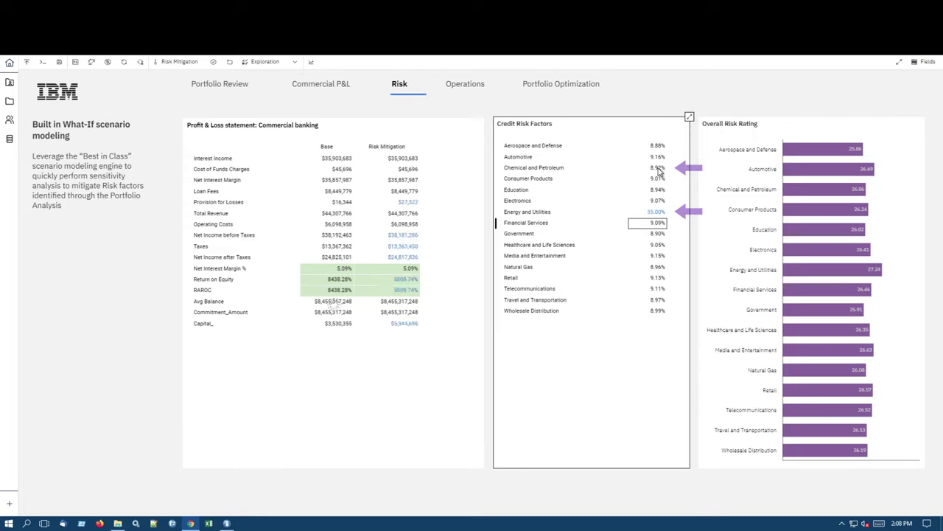
pyautogui.click(659, 169)
pyautogui.write('25')
pyautogui.press('Return')
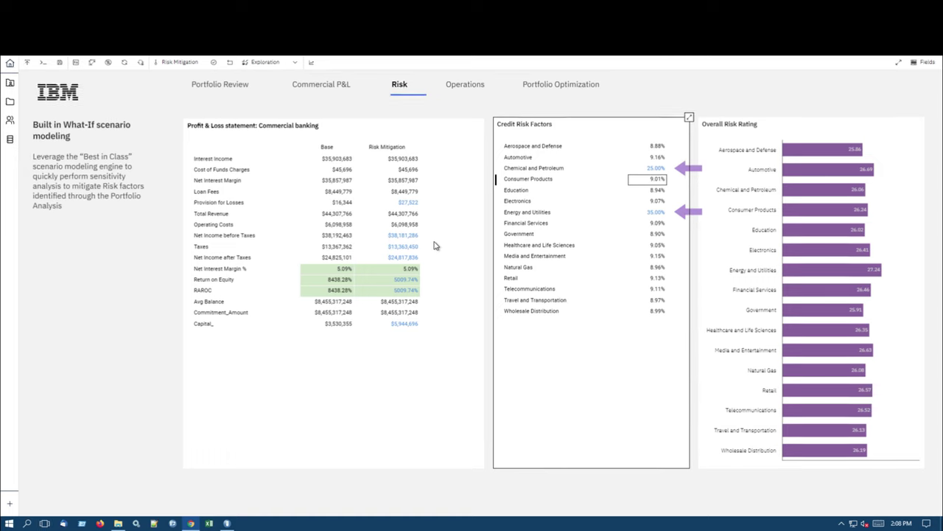
# - Create an 'Impact' calculation column of Risk Mitigation minus Base in the P&L
pyautogui.click(329, 149)
pyautogui.keyDown('ctrl'); pyautogui.click(398, 150); pyautogui.keyUp('ctrl')
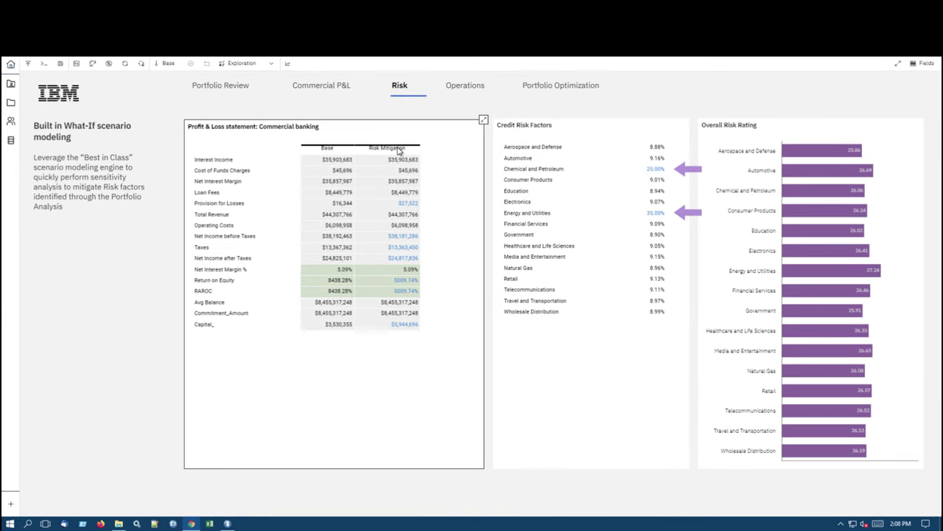
pyautogui.rightClick(399, 150)
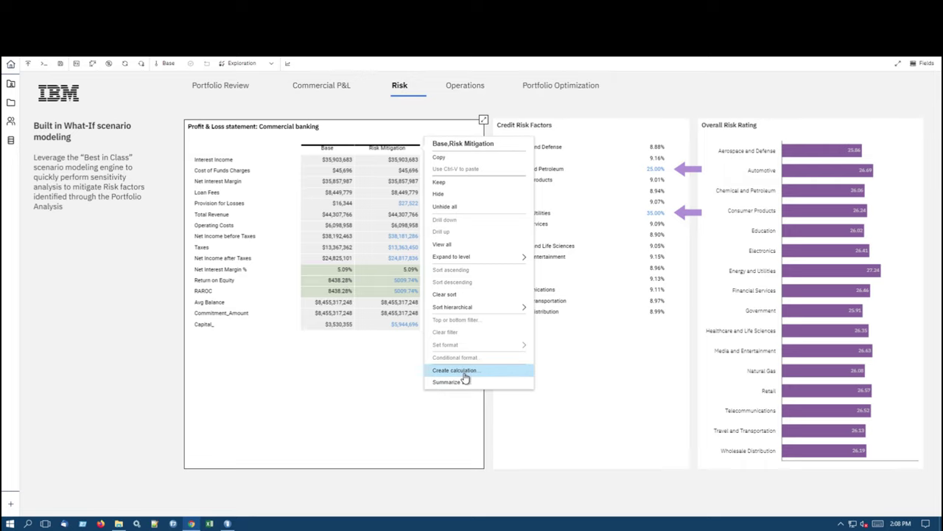
pyautogui.click(465, 372)
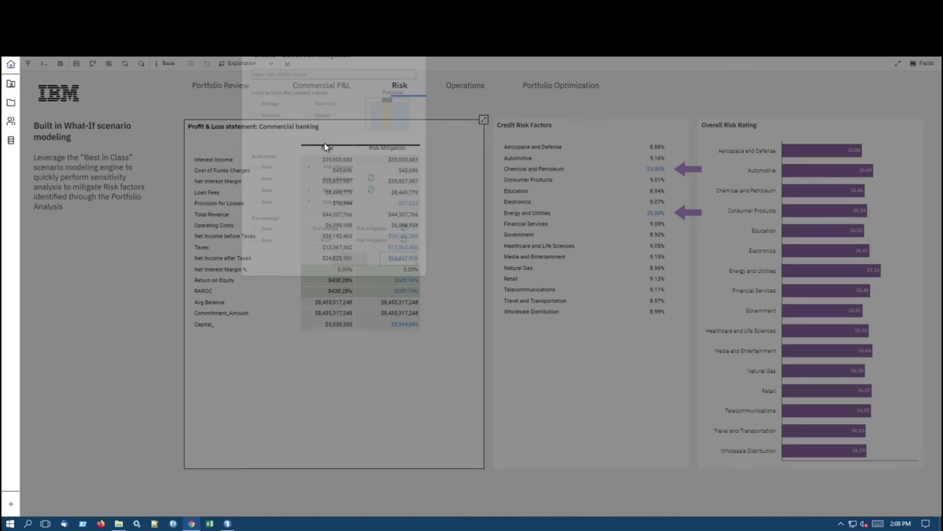
pyautogui.click(254, 178)
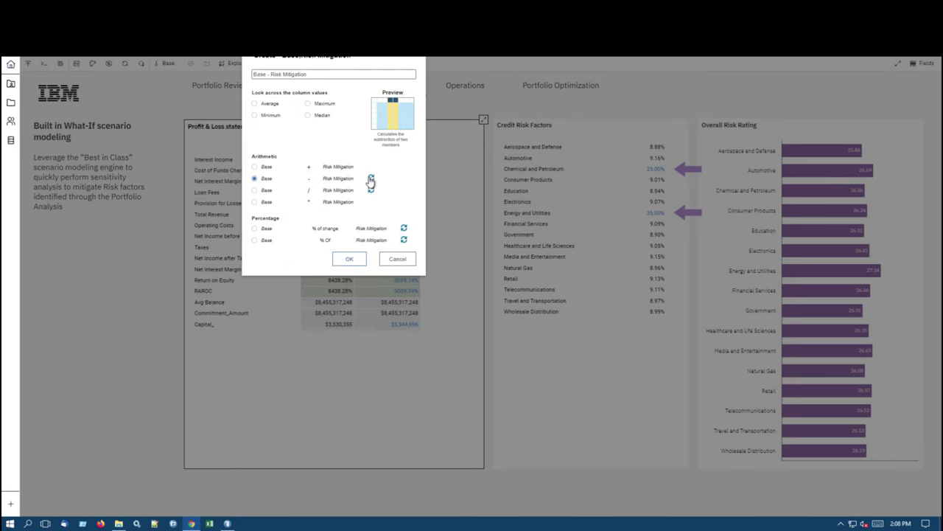
pyautogui.click(370, 178)
pyautogui.click(312, 75)
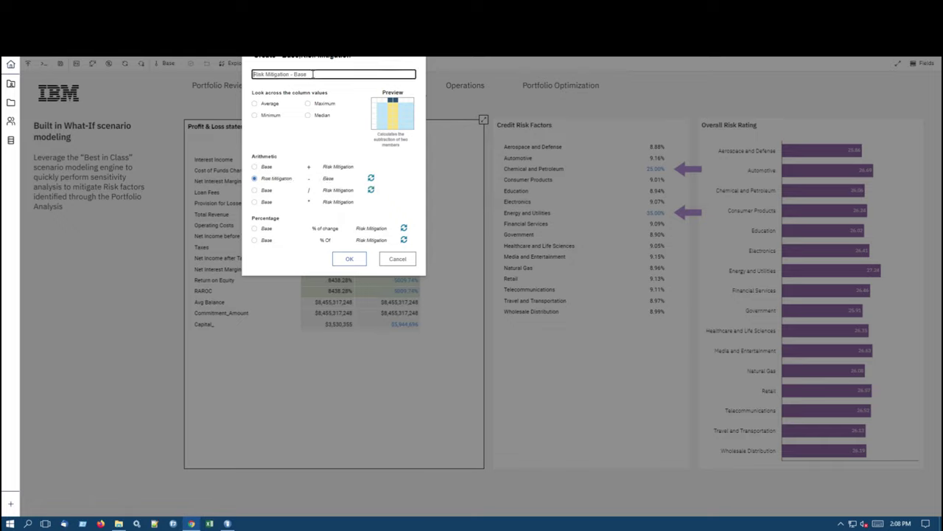
pyautogui.hotkey('ctrl', 'a')
pyautogui.write('lim')
pyautogui.write('act')
pyautogui.click(357, 258)
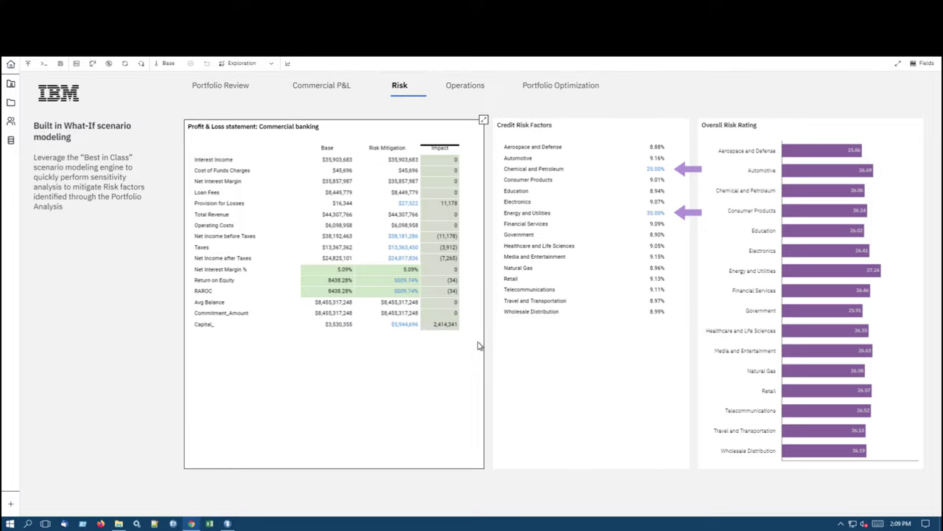
# - On the Operations page, set the Maintain an Agreement - Lockbox volume to 20,000
pyautogui.click(527, 109)
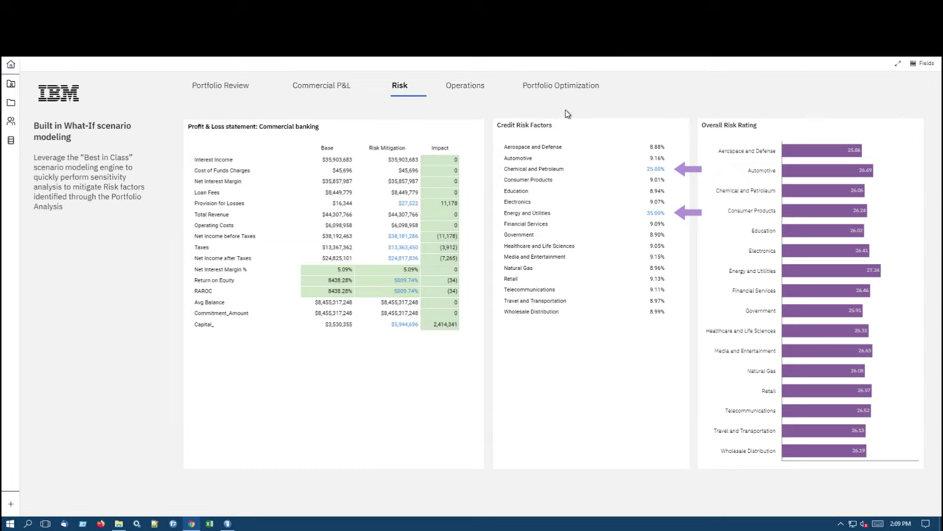
pyautogui.click(463, 87)
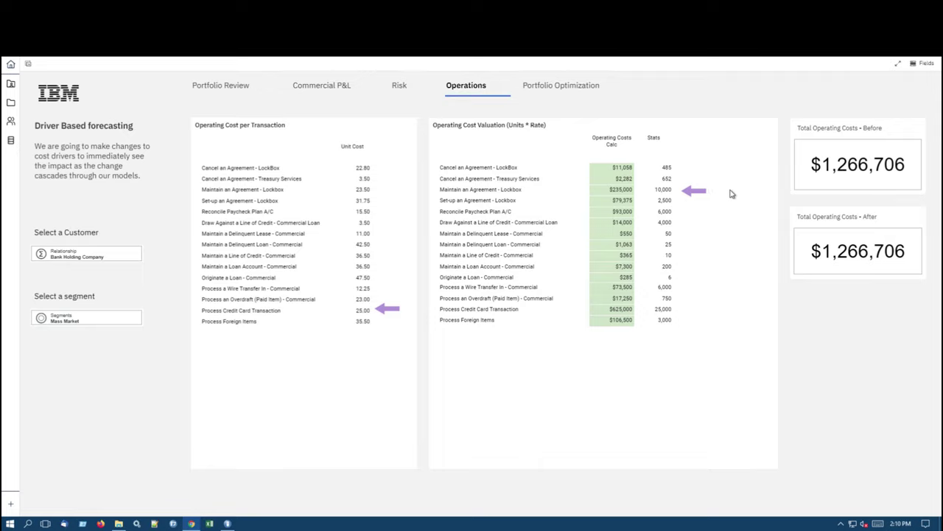
pyautogui.doubleClick(666, 191)
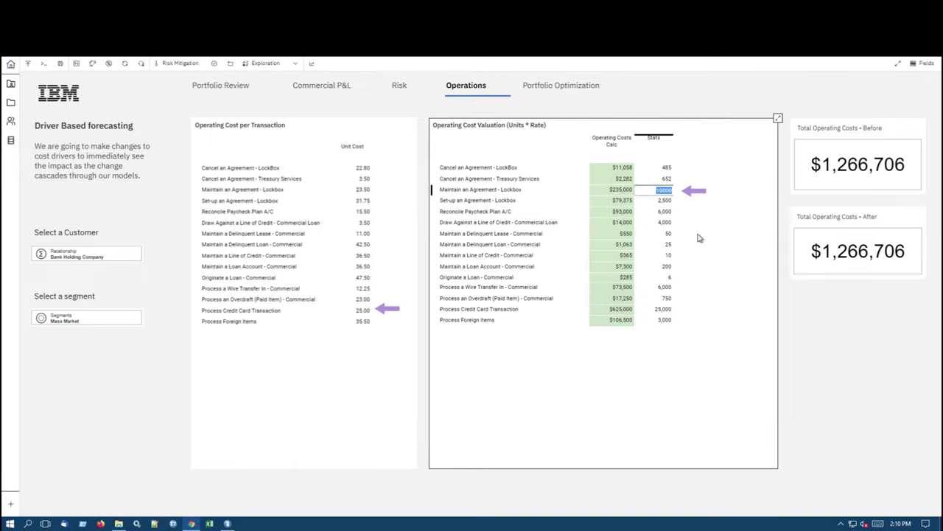
pyautogui.write('20,000')
pyautogui.press('Return')
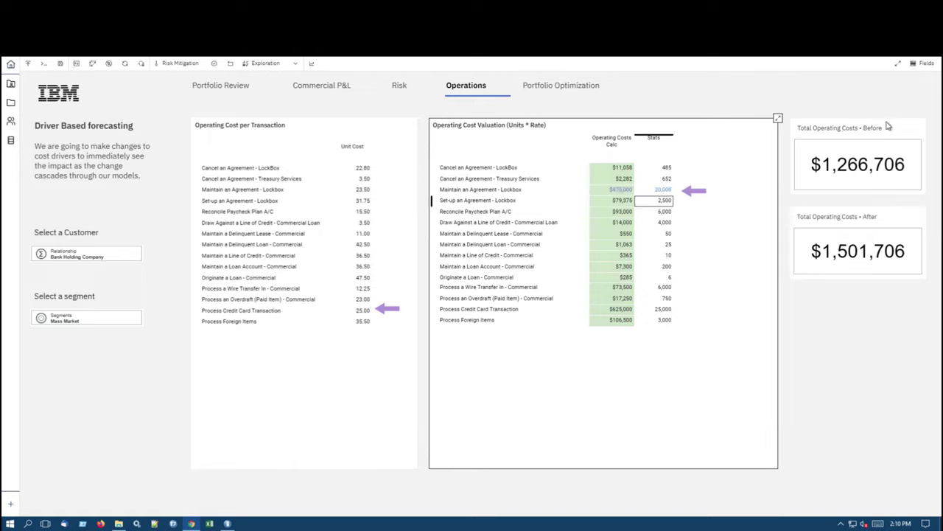
# - Set the Process Credit Card Transaction unit cost to 12.00, then go to Portfolio Optimization
pyautogui.click(364, 310)
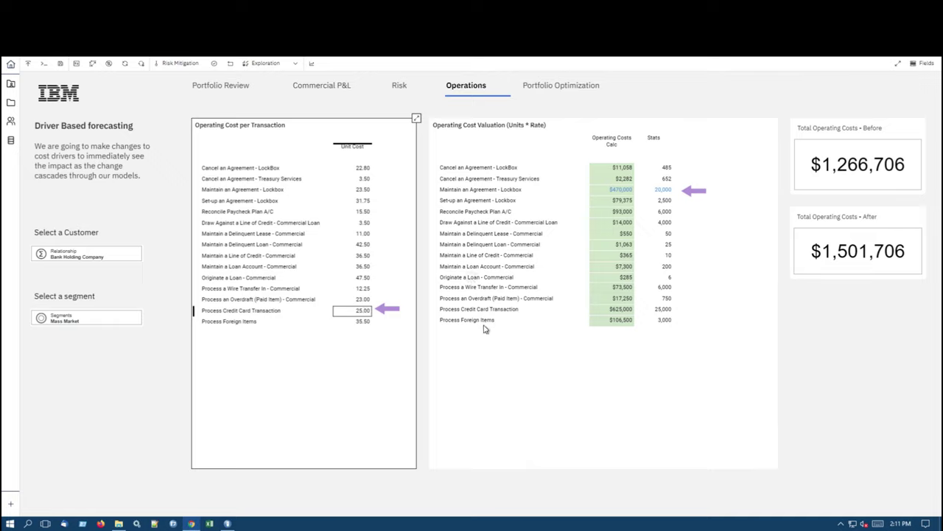
pyautogui.click(360, 313)
pyautogui.write('12')
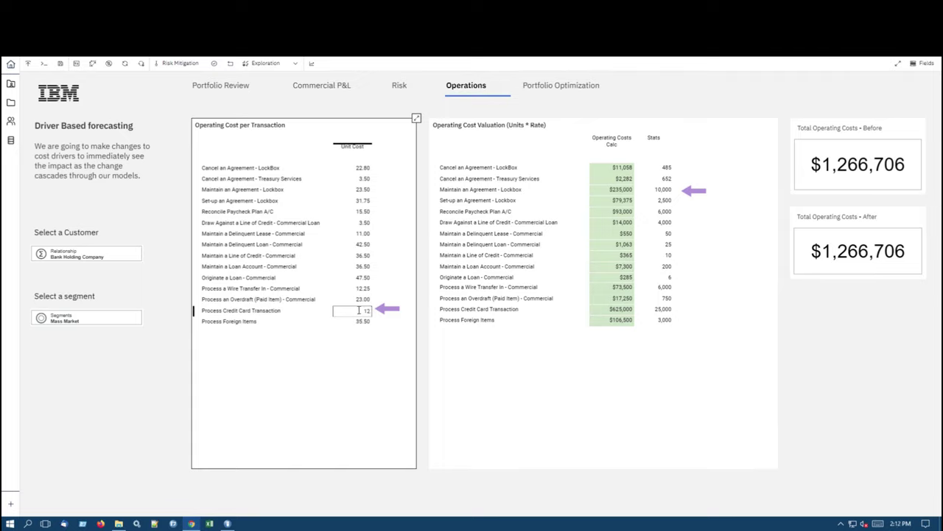
pyautogui.press('Return')
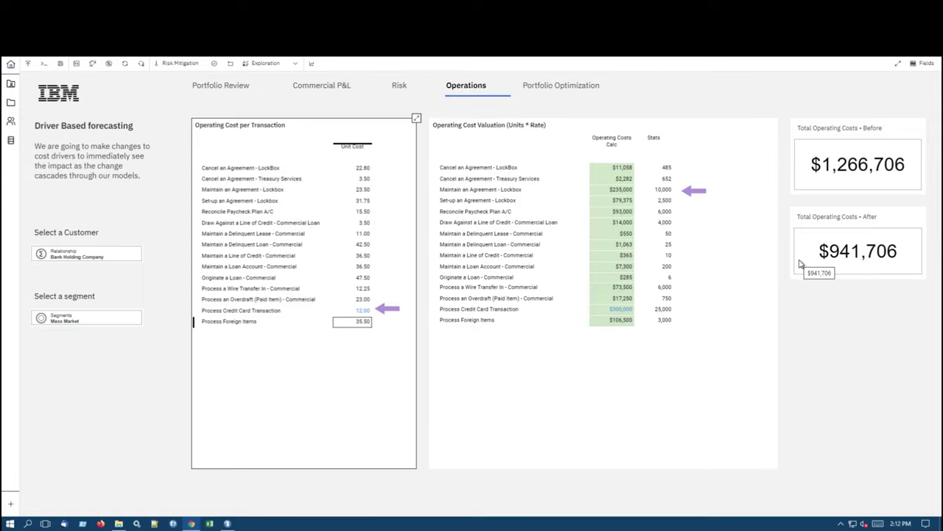
pyautogui.click(562, 89)
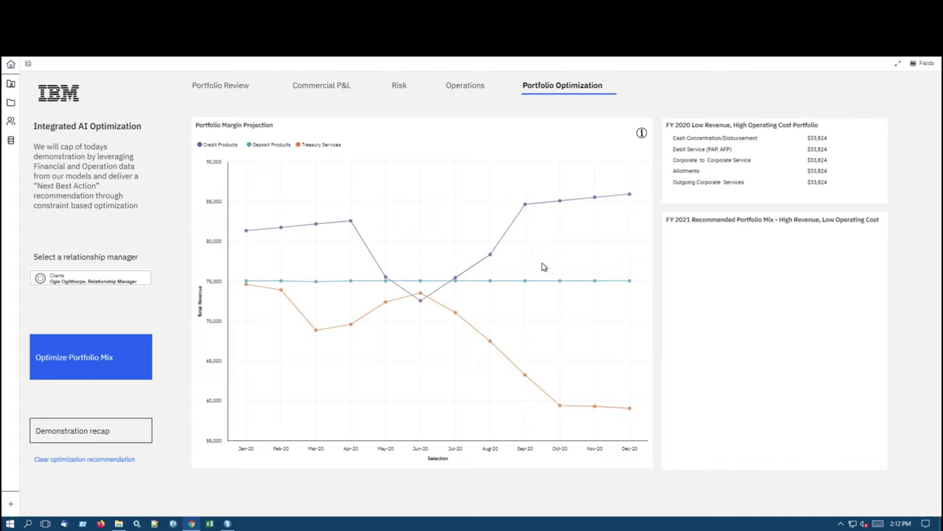
# - Run Optimize Portfolio Mix to get the recommended FY 2021 product mix
pyautogui.click(62, 355)
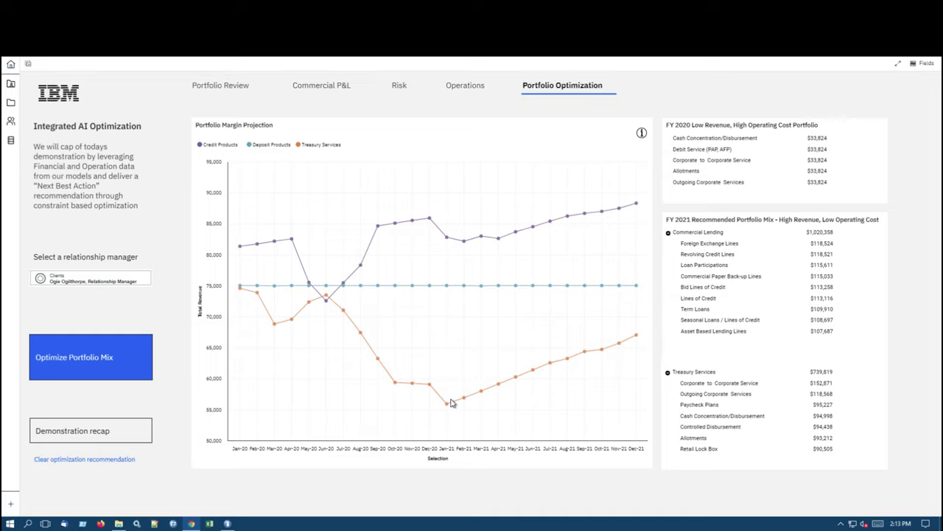
# - Drill into the Treasury Services line to show its individual products, with Retail Lock Box highest
pyautogui.moveTo(455, 407)
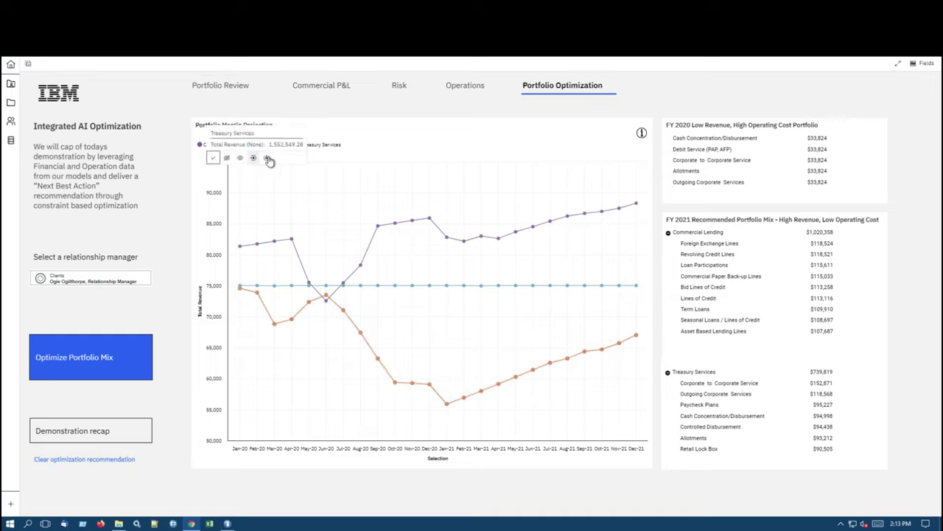
pyautogui.click(269, 160)
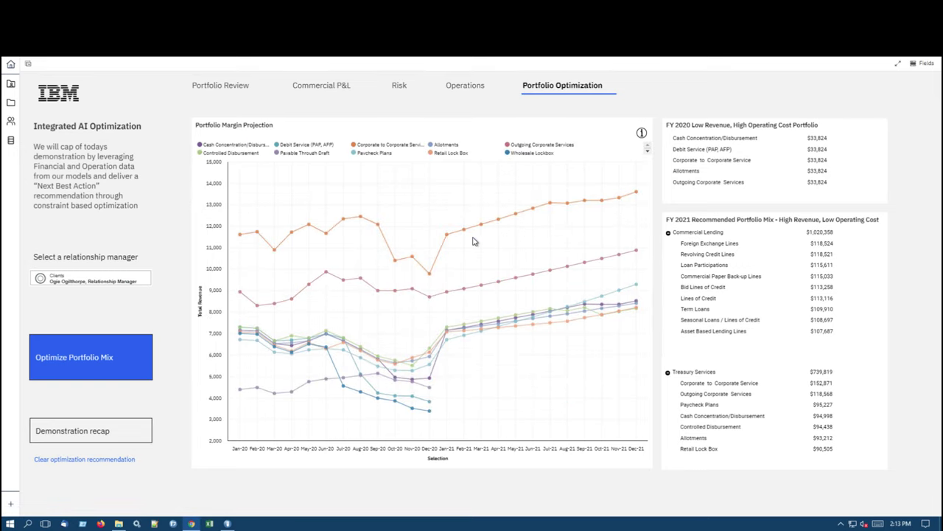